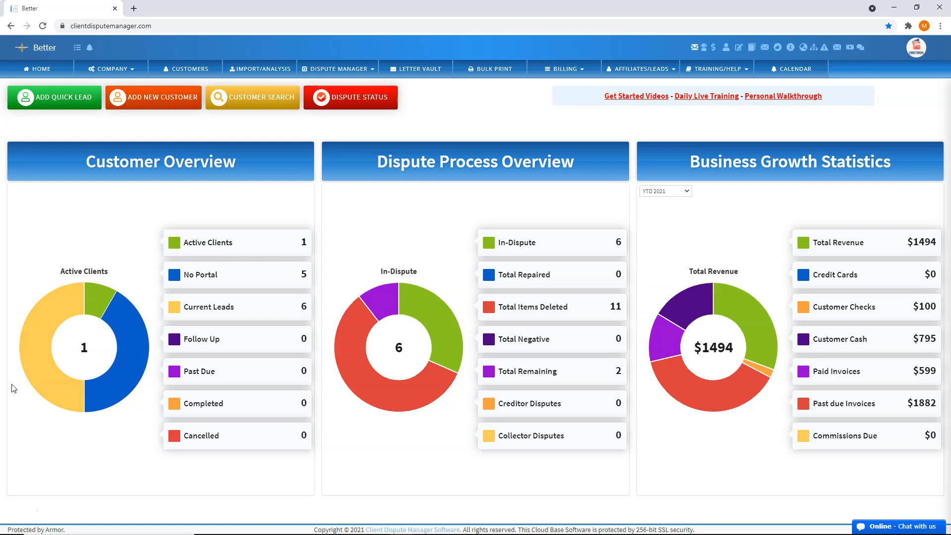
Open the Credit Monitoring credentials of the active customer from the customer list
click(119, 374)
click(105, 359)
click(192, 70)
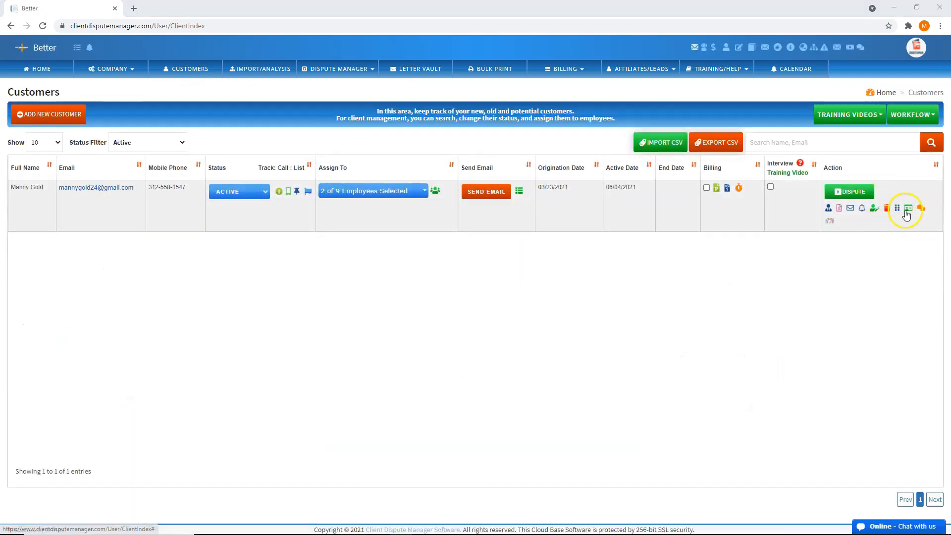
click(830, 221)
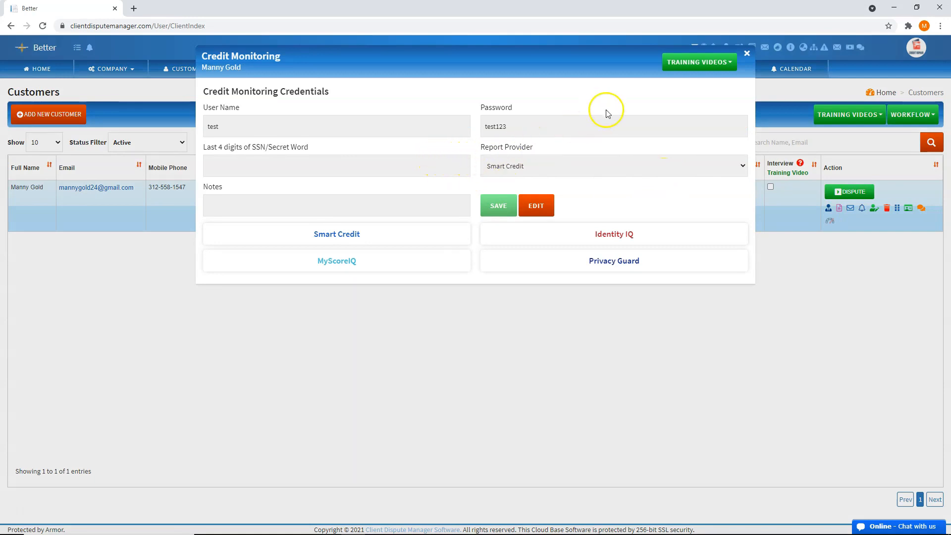
Check which training videos are offered for the credit monitoring credentials
click(698, 67)
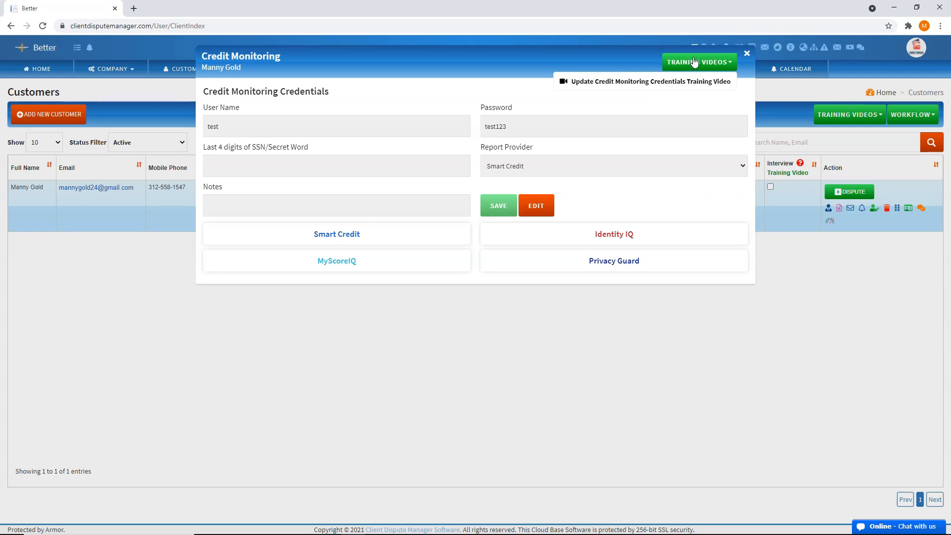
click(695, 61)
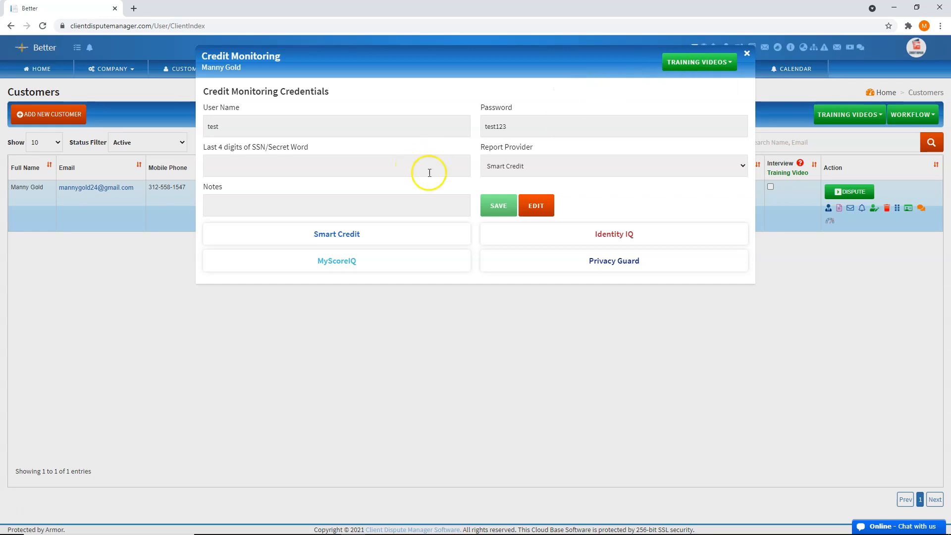
click(386, 148)
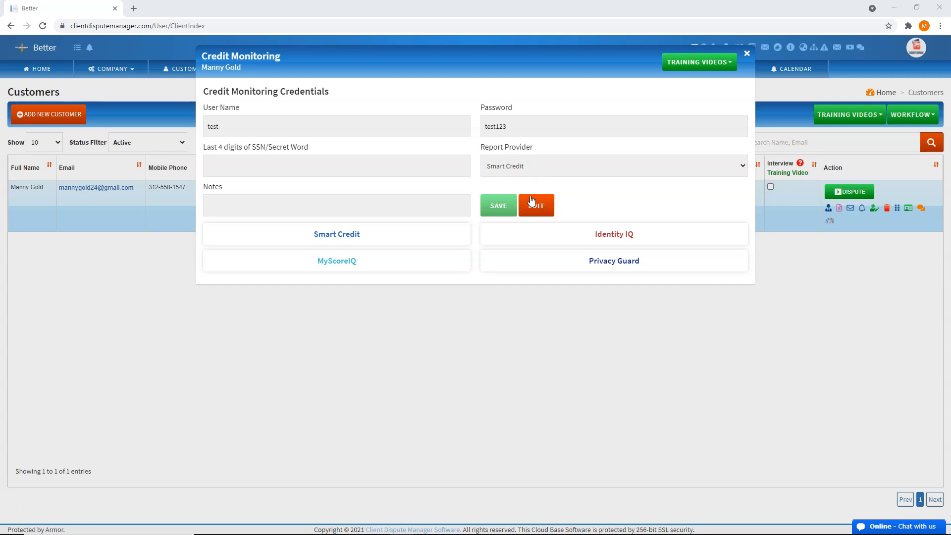
Make the credit monitoring credentials editable, go through each field keeping Smart Credit as report provider, save and close the form
click(567, 190)
click(535, 204)
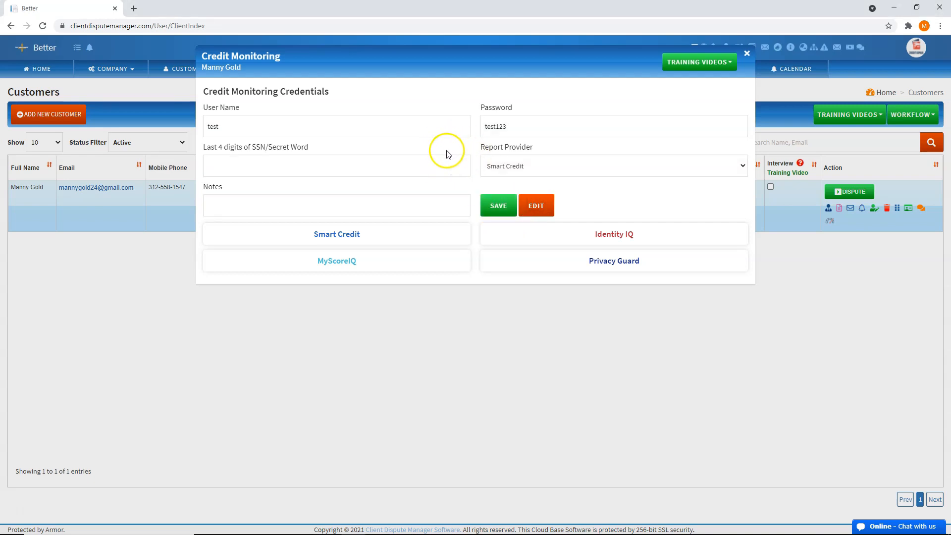
click(376, 130)
click(532, 124)
click(418, 168)
click(534, 163)
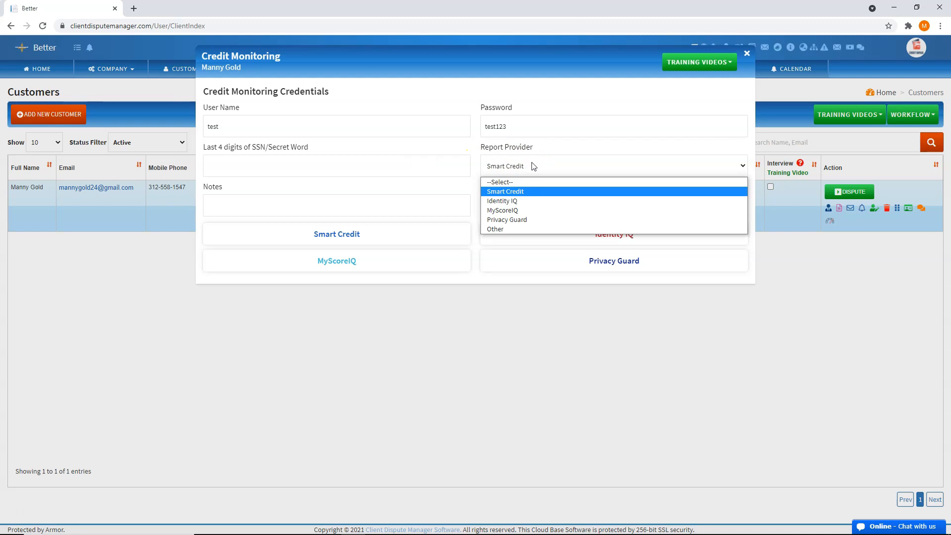
click(533, 164)
click(392, 203)
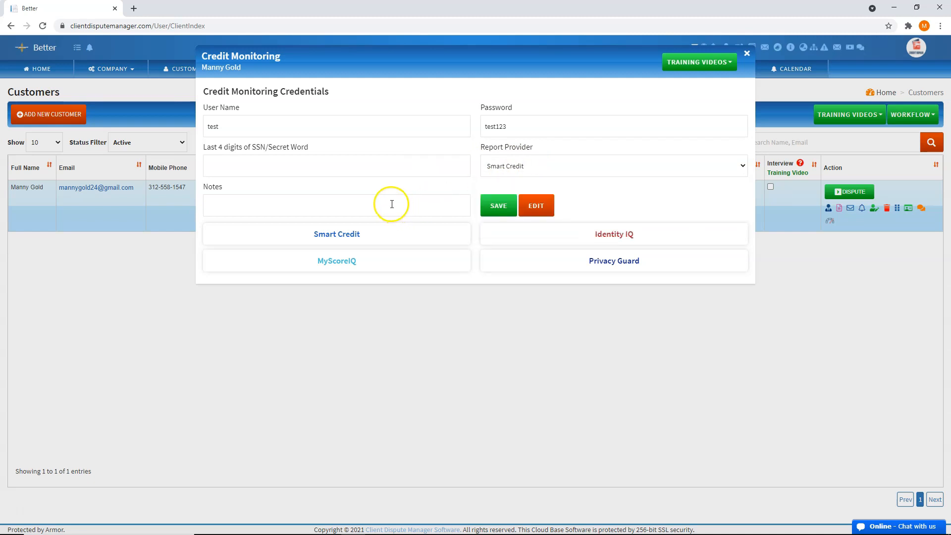
click(422, 204)
click(490, 207)
click(747, 52)
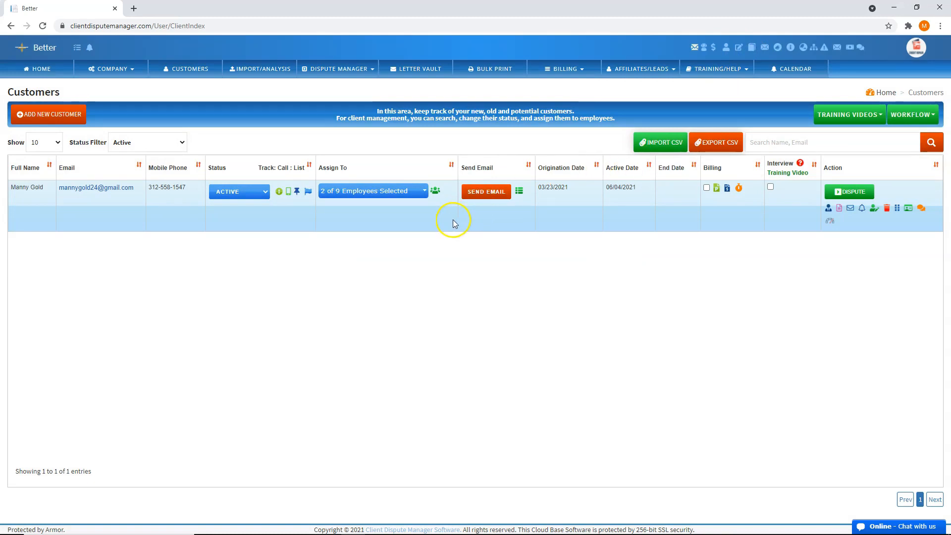
Open the credit report importer from the Add Item section of the customer's dispute process
click(419, 265)
click(451, 279)
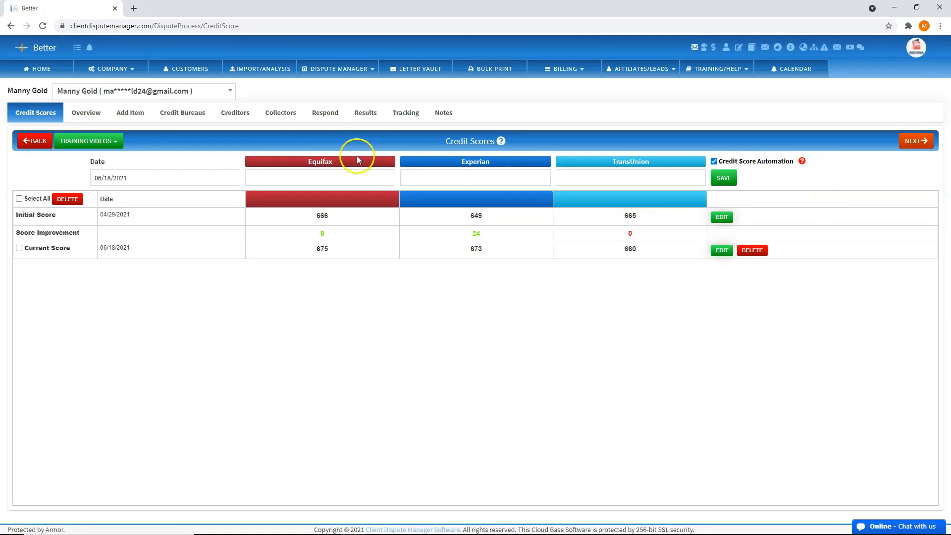
click(316, 69)
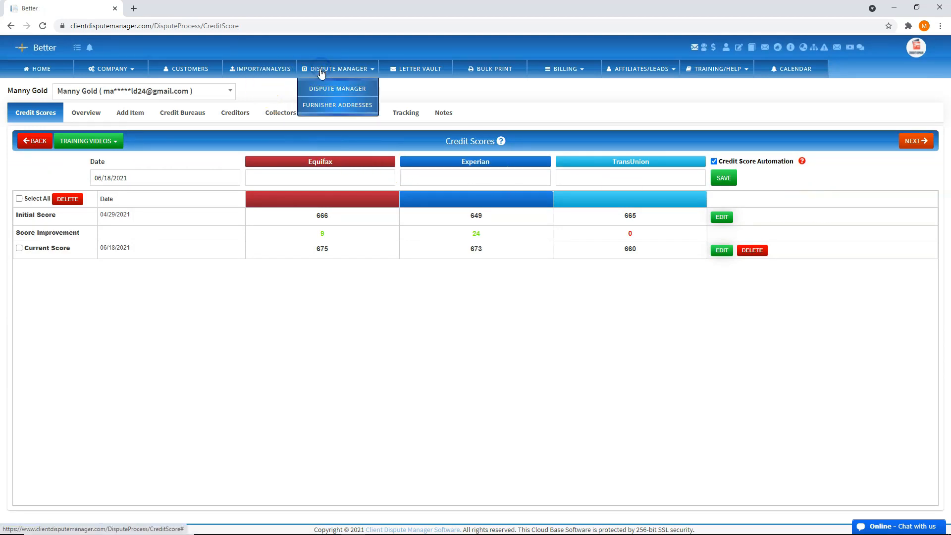
click(339, 69)
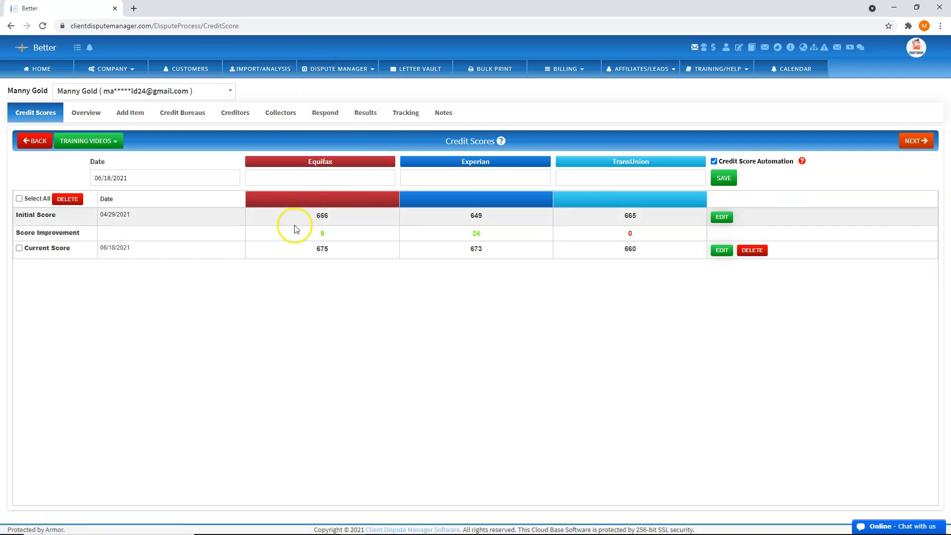
click(141, 123)
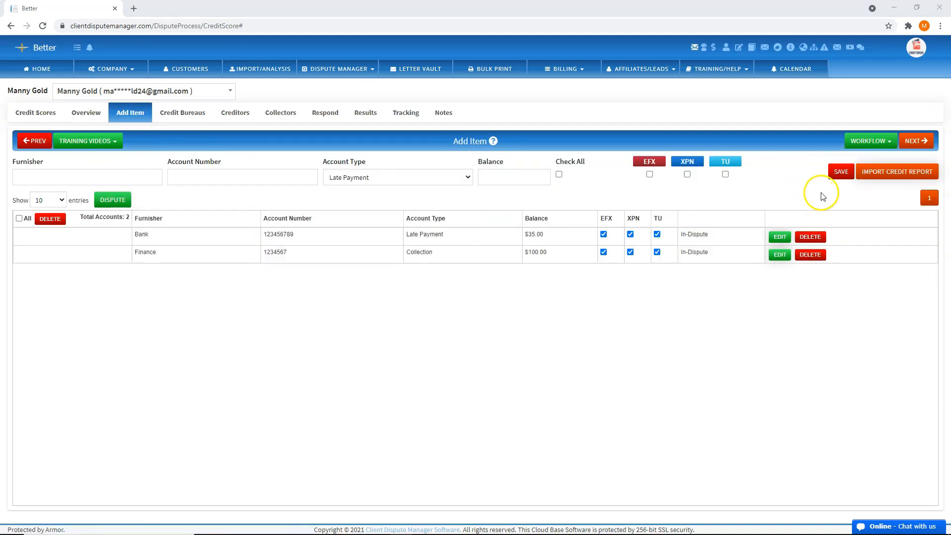
click(882, 172)
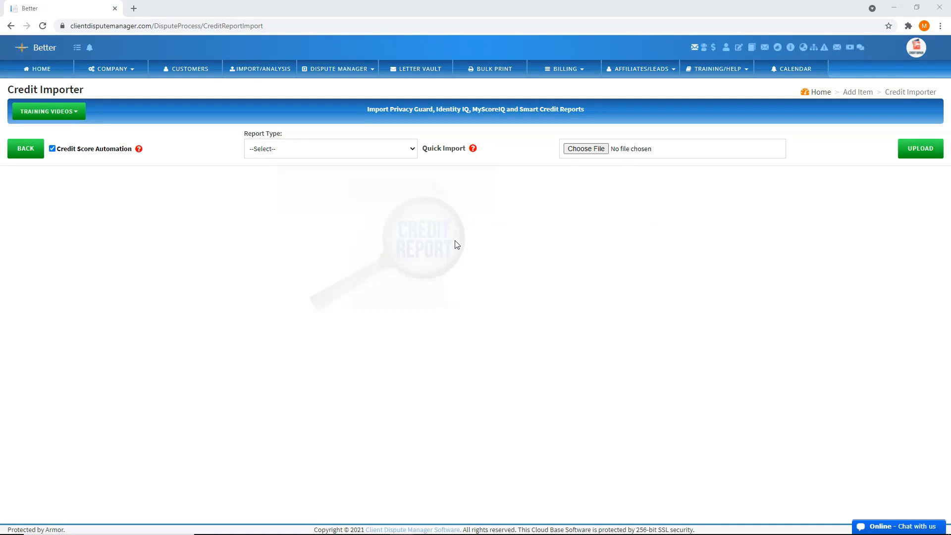
Set the Credit Importer's report type to Smart Credit for a quick import
click(395, 151)
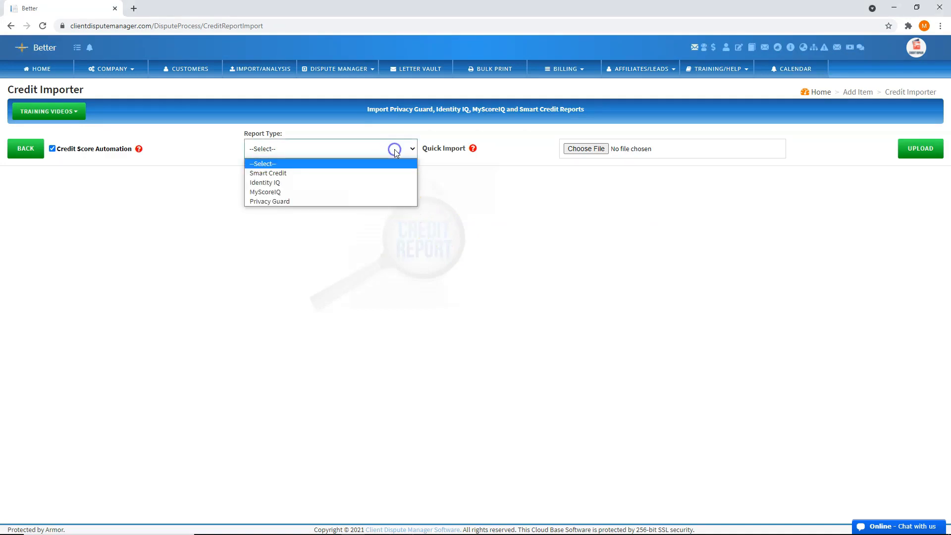
click(361, 184)
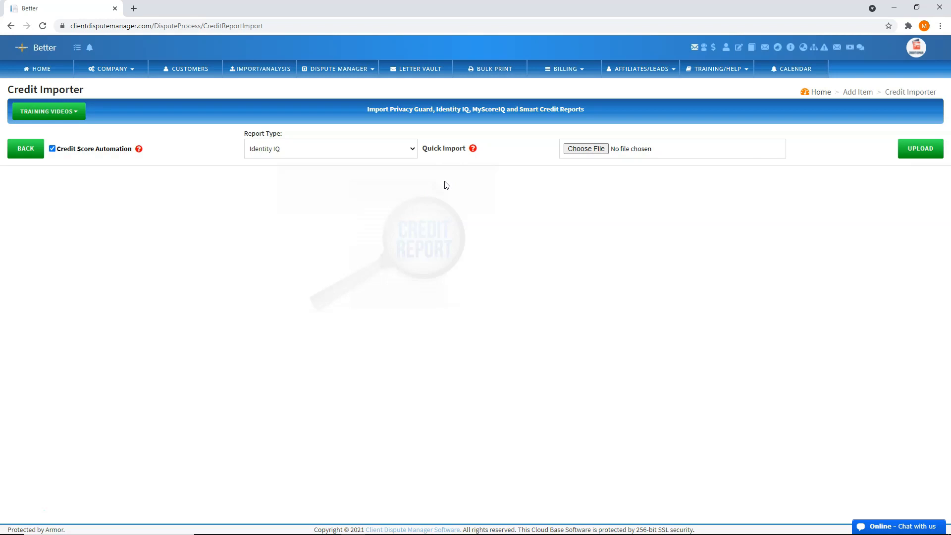
click(405, 154)
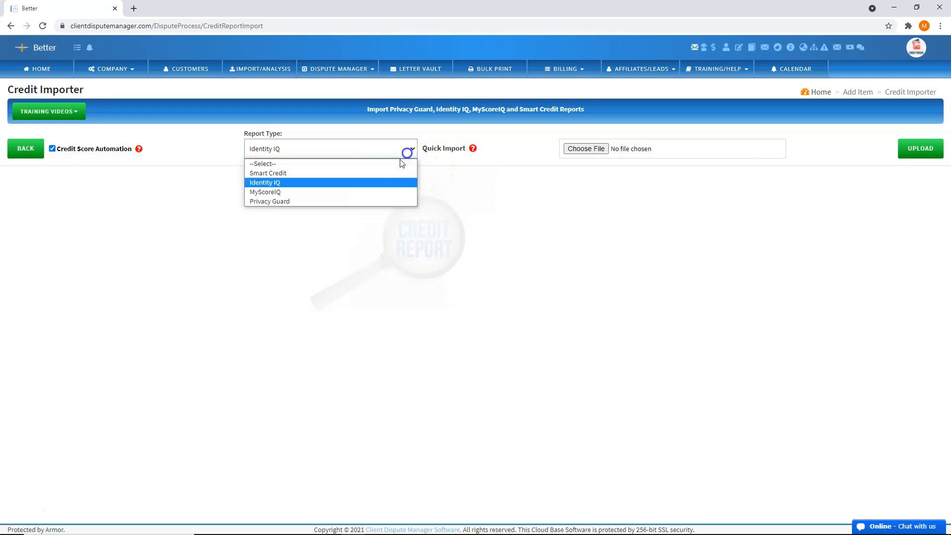
click(366, 176)
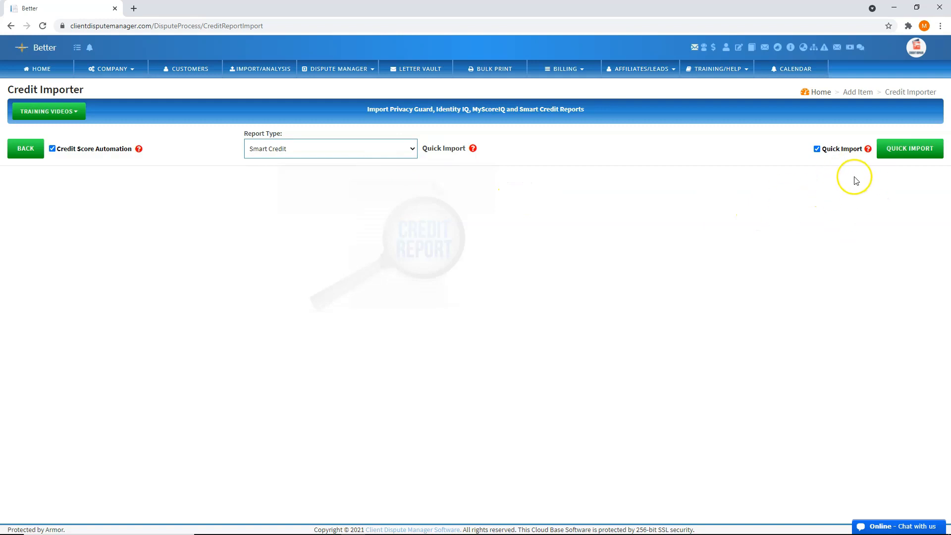
click(895, 153)
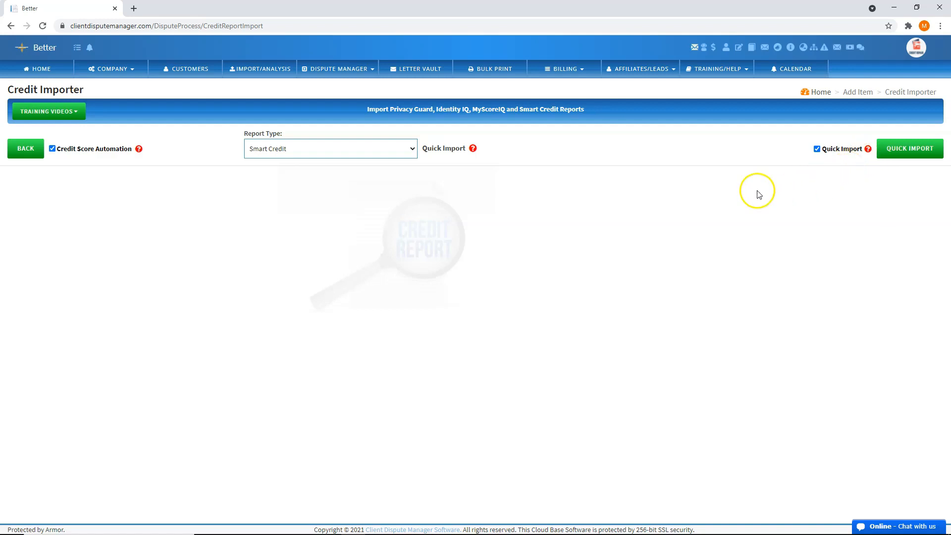
Return to the customer's dispute process and set the Tracking section's report type to Smart Credit
click(22, 149)
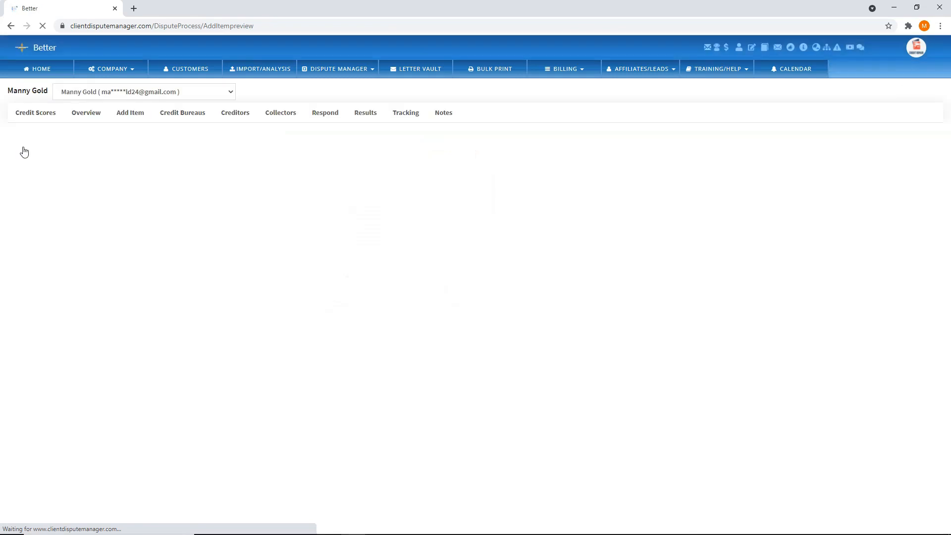
click(405, 112)
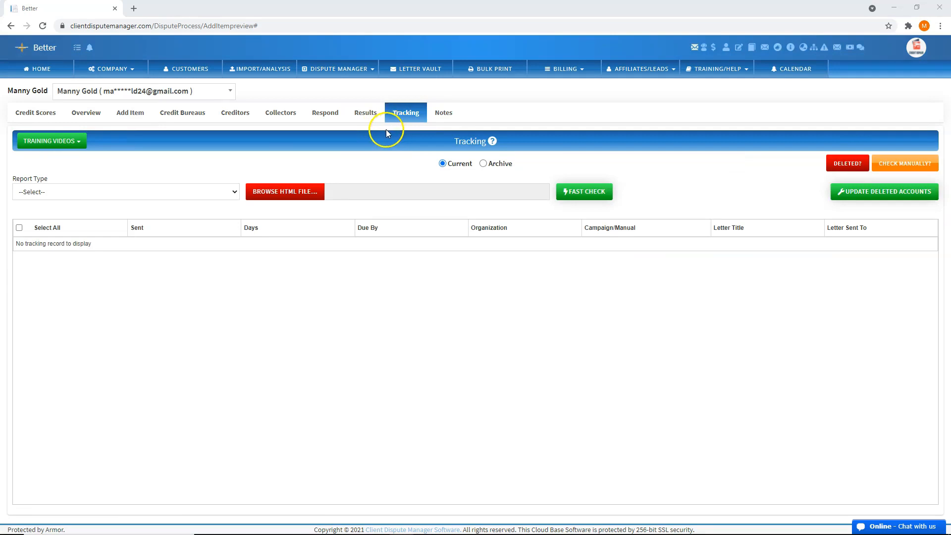
click(227, 191)
click(188, 214)
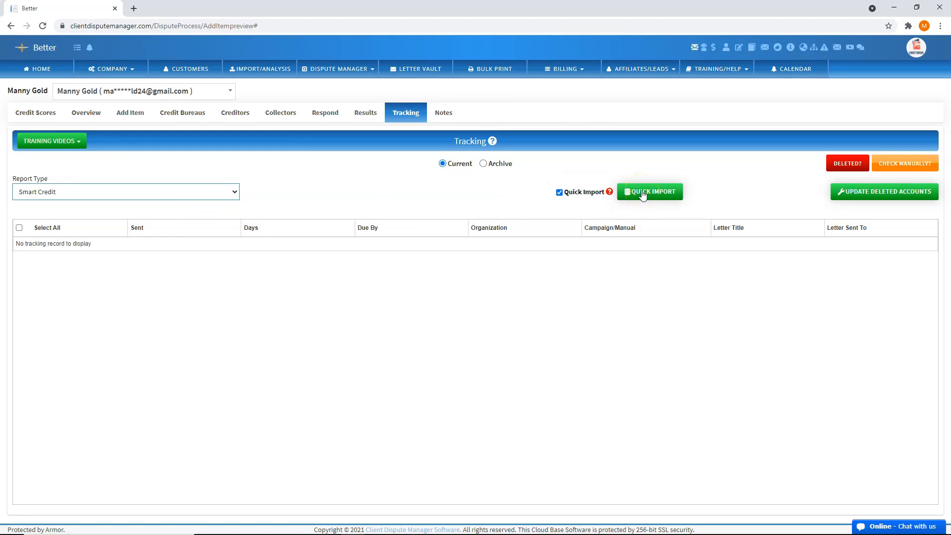
click(578, 297)
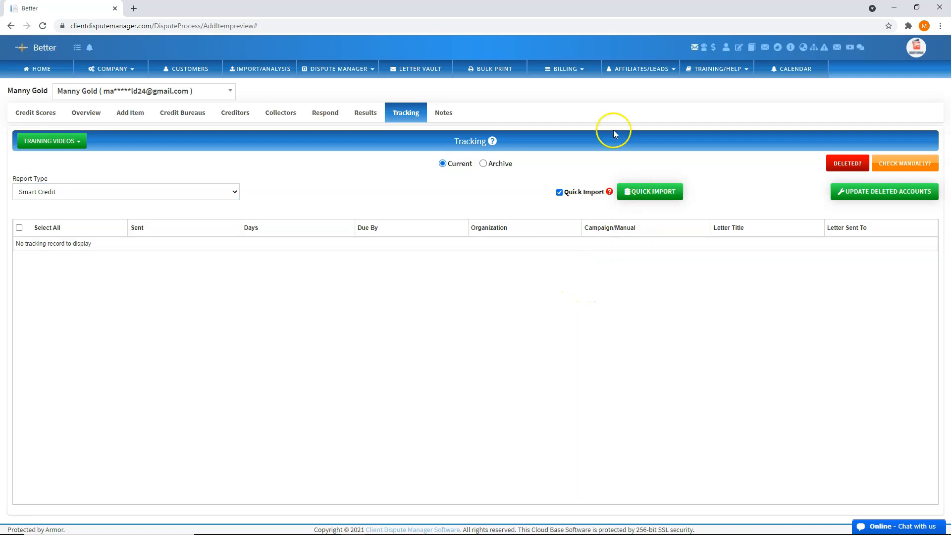
Open the Pay Per Deletion Estimate page and look over its client and report type selections
click(581, 69)
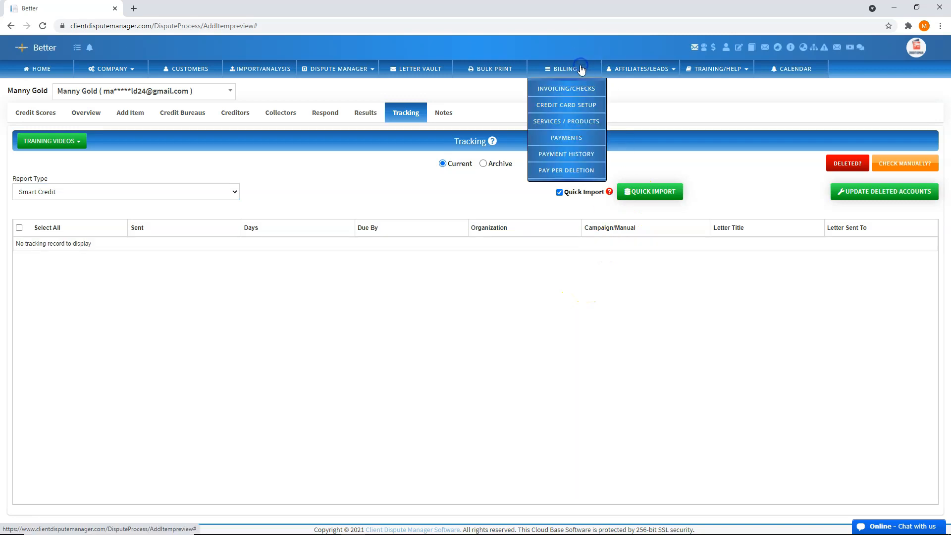
click(566, 171)
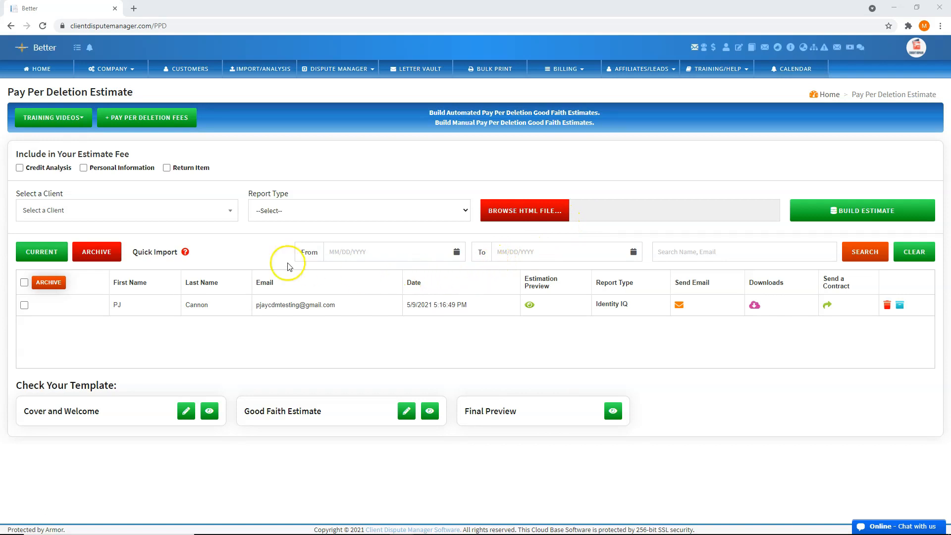
click(219, 219)
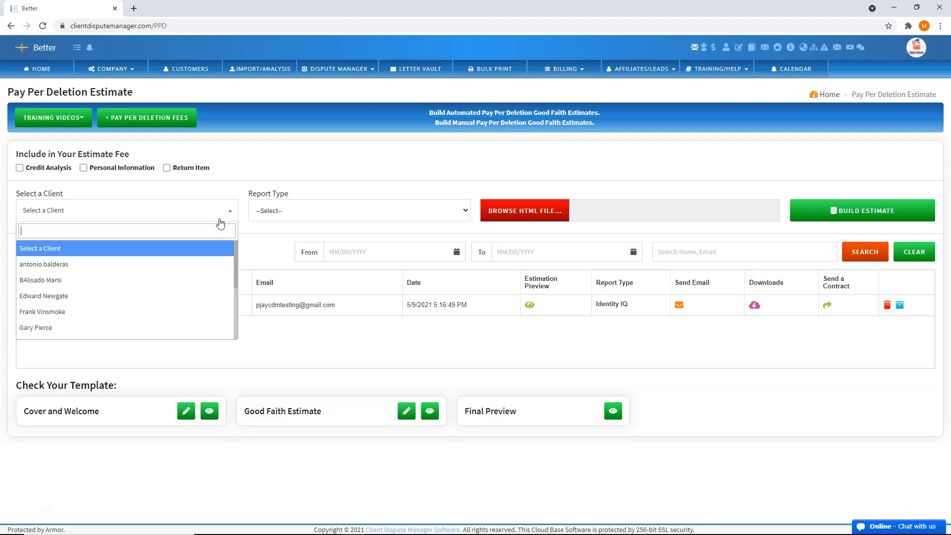
click(219, 219)
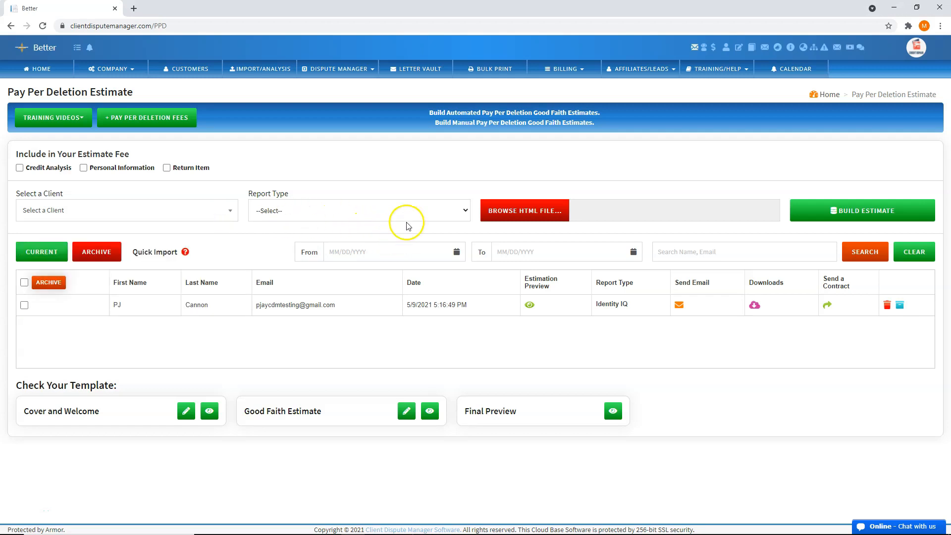
click(426, 213)
click(815, 217)
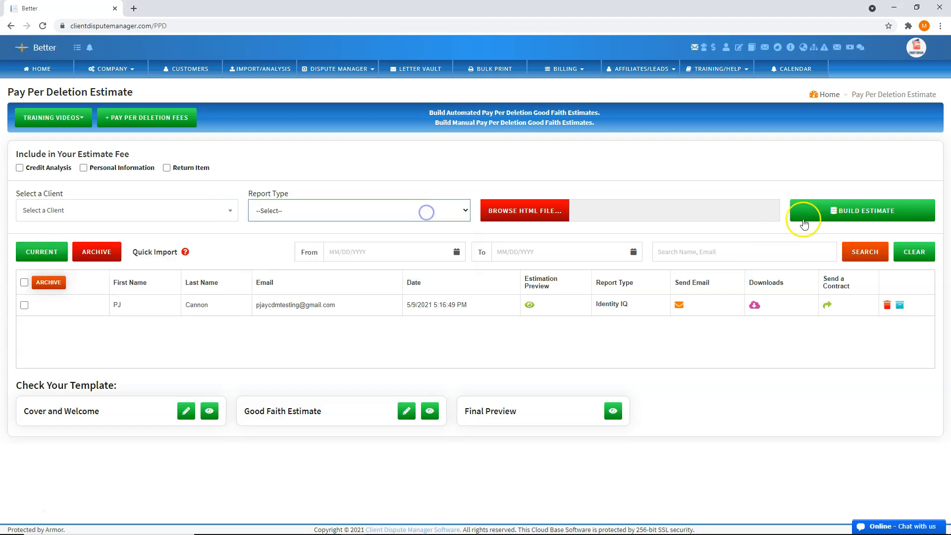
Select the same customer as client for the Pay Per Deletion estimate and set the report type to Smart Credit
click(227, 210)
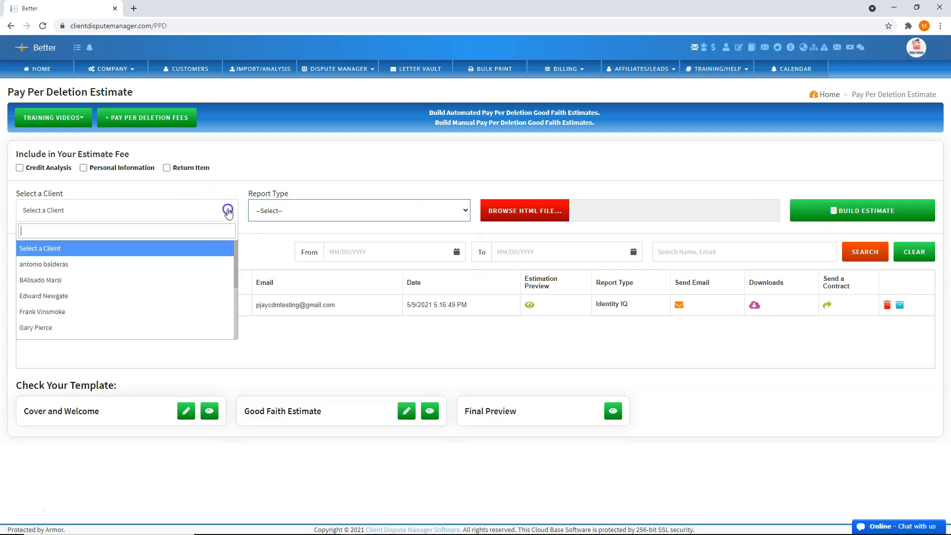
text(man)
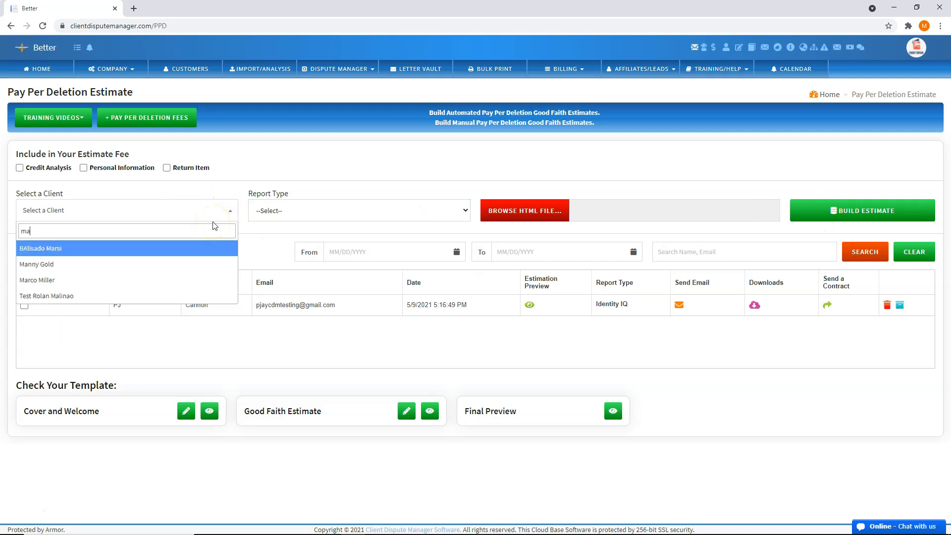
click(184, 249)
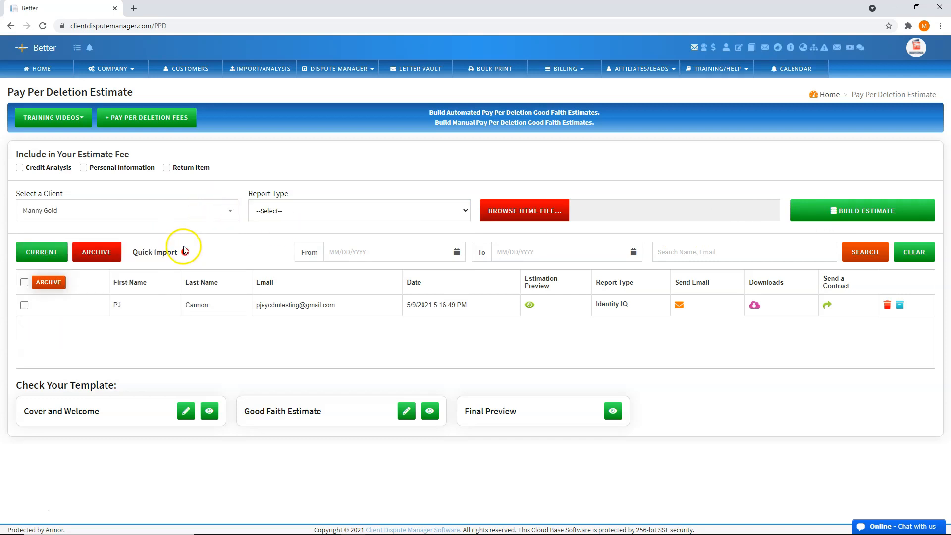
click(366, 207)
click(340, 232)
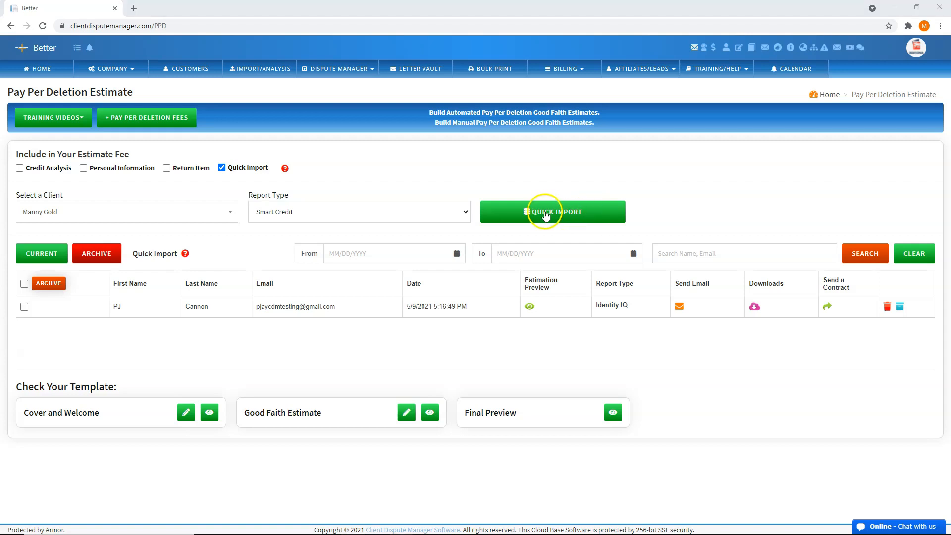
Open the Credit Analysis/Analyzer page and set the run type to Analysis and Analyzer (Separate PDF)
click(278, 72)
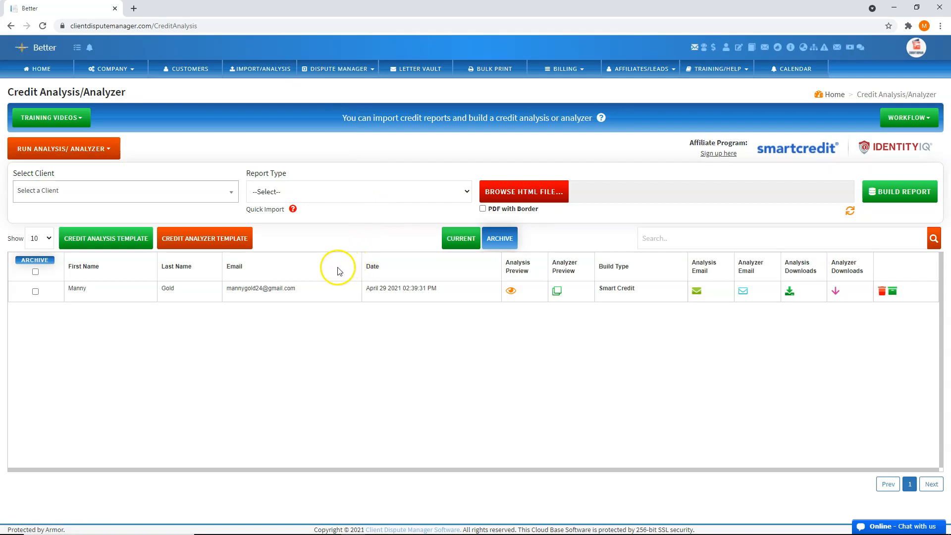
click(94, 149)
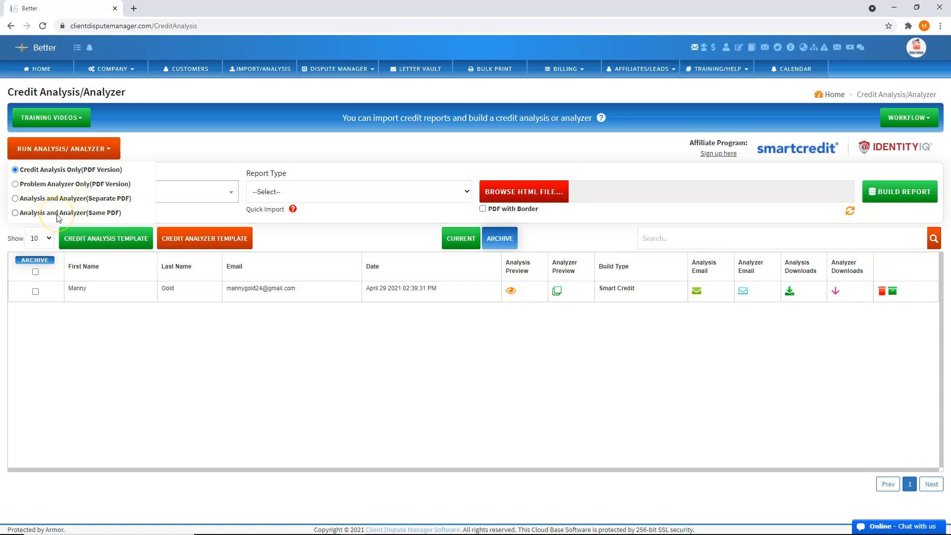
click(15, 199)
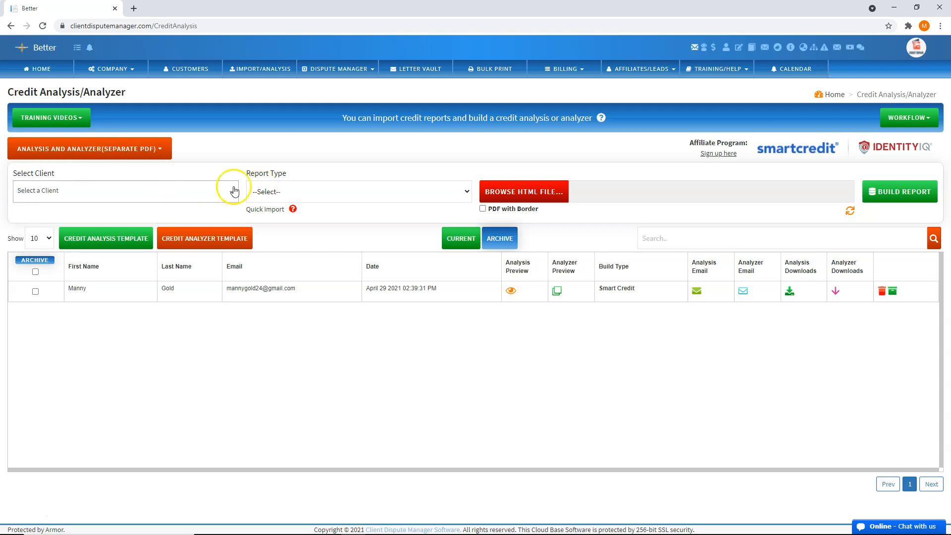
Search the client list by first name and select the same customer as client for the credit analysis
click(231, 192)
text(mabb)
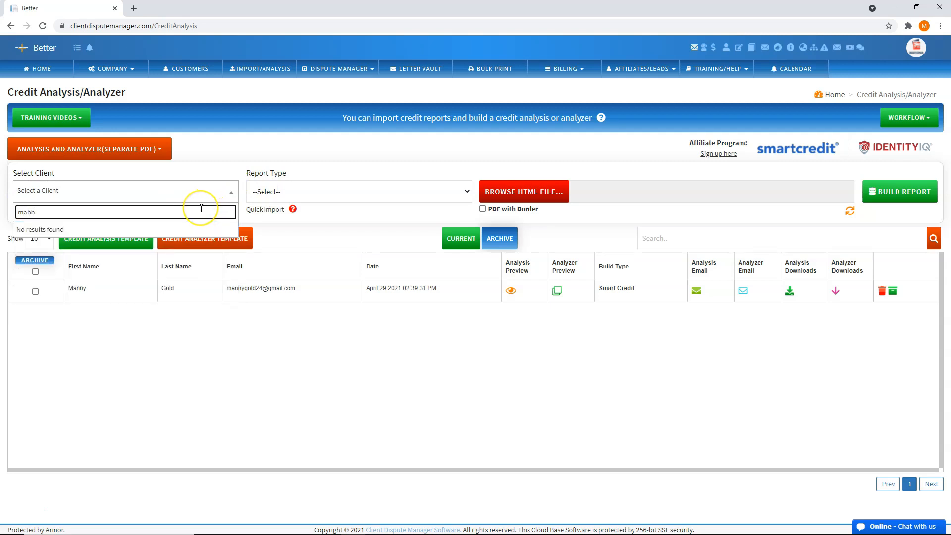
key(BackSpace)
key(BackSpace)
text(n)
click(183, 230)
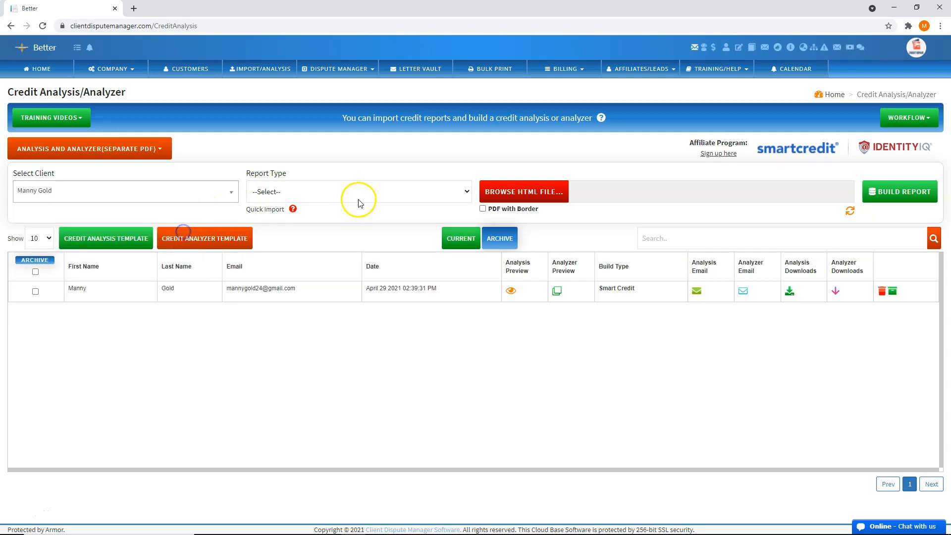
Set the credit analysis report type to Smart Credit and start the quick import for the selected customer
click(364, 193)
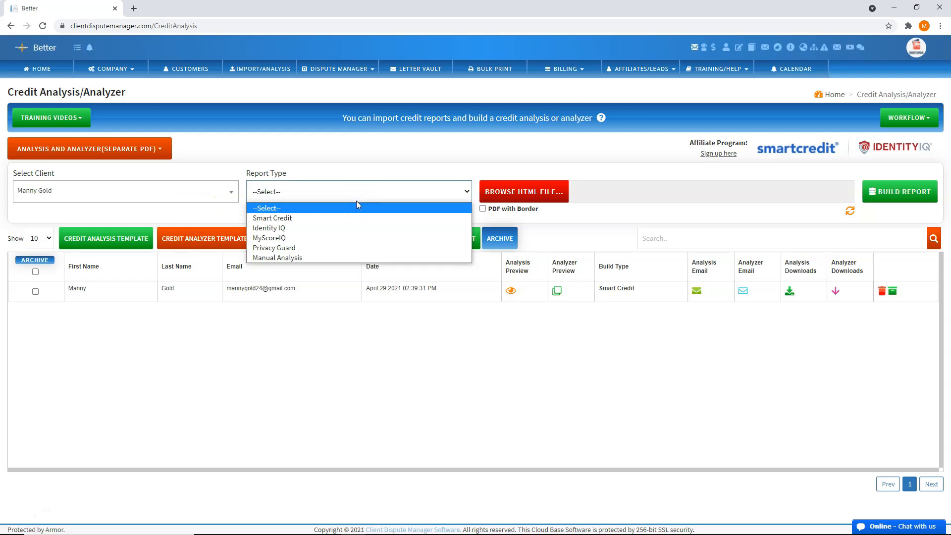
click(348, 218)
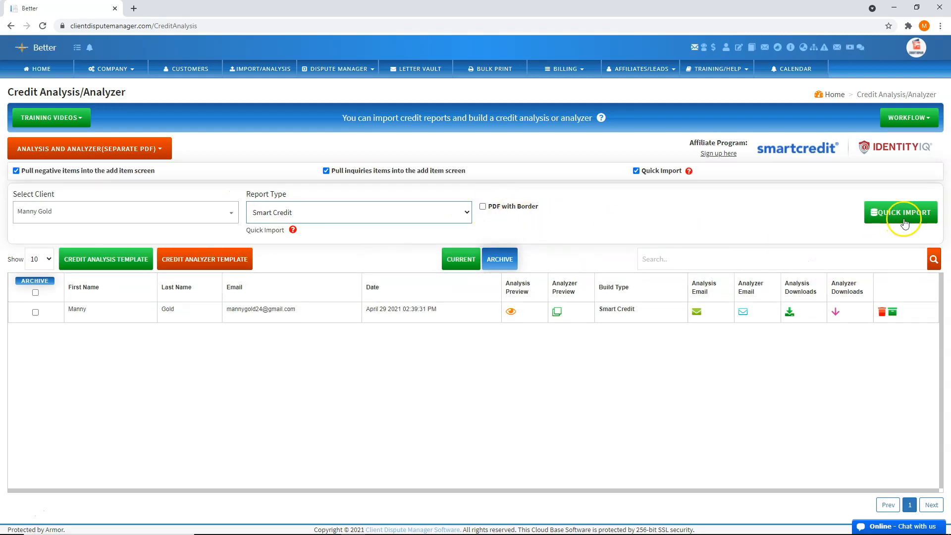
click(895, 221)
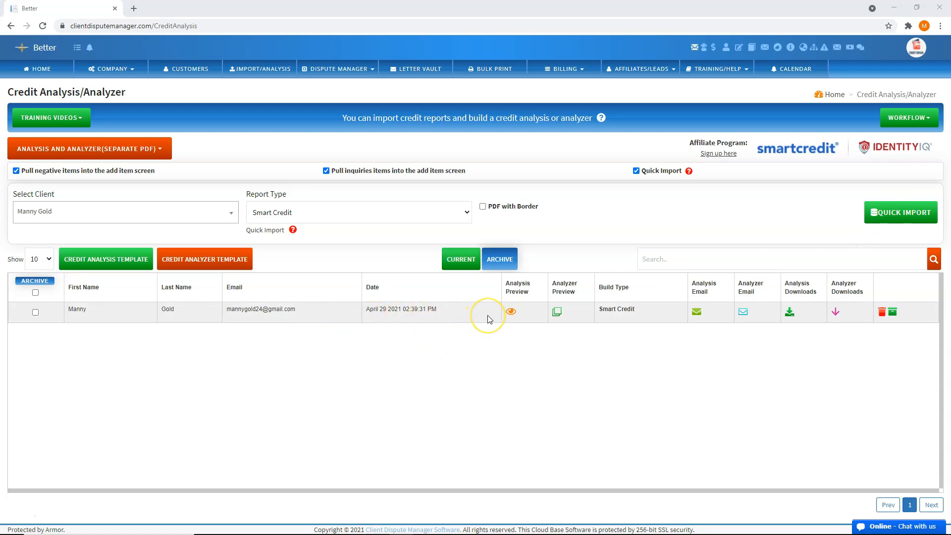
Leave the Credit Analysis/Analyzer page and return to the home page
click(35, 72)
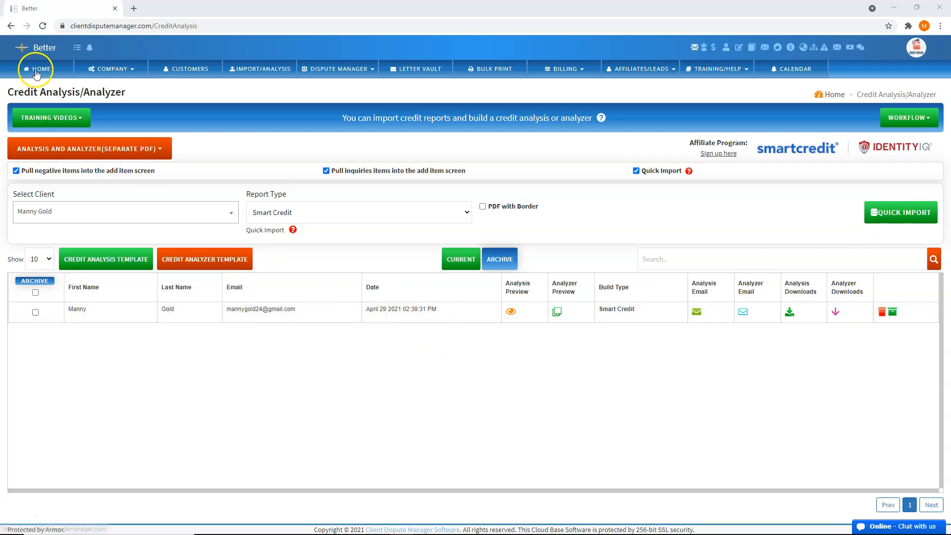